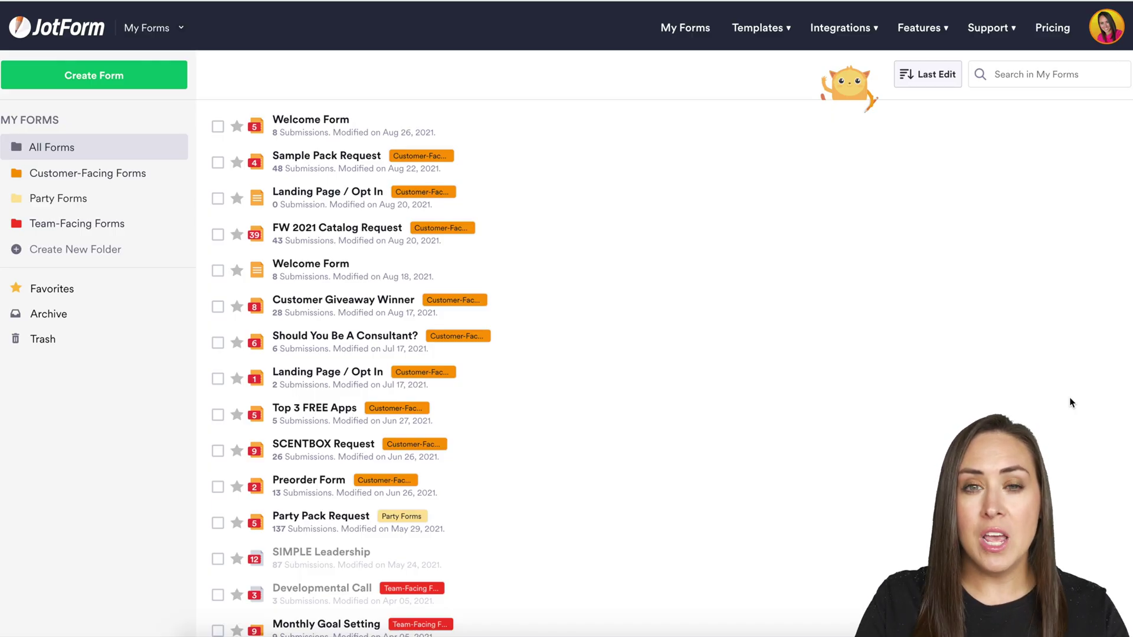
# Open the Welcome Form submissions as a table and show the filter's Search In options
pyautogui.moveTo(1073, 392)
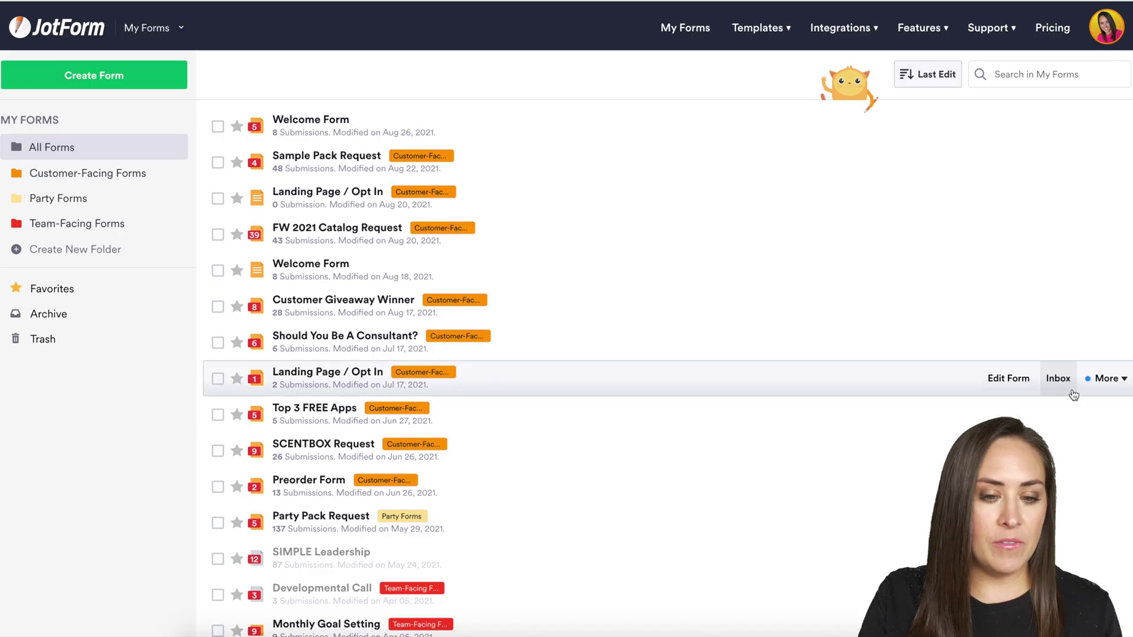
pyautogui.click(1124, 126)
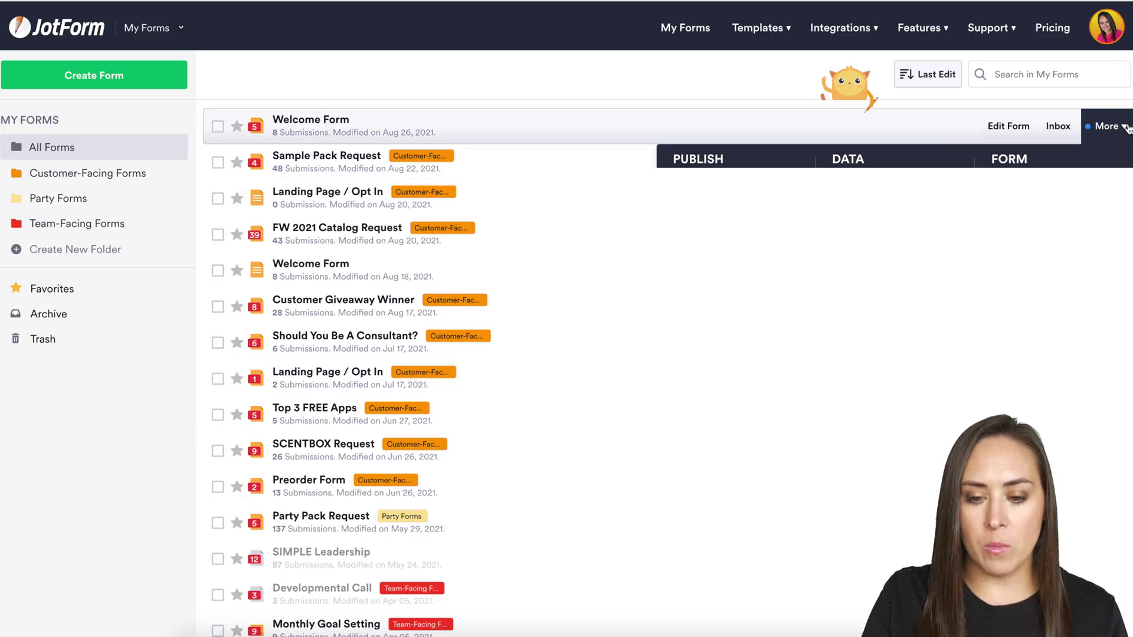
pyautogui.click(880, 190)
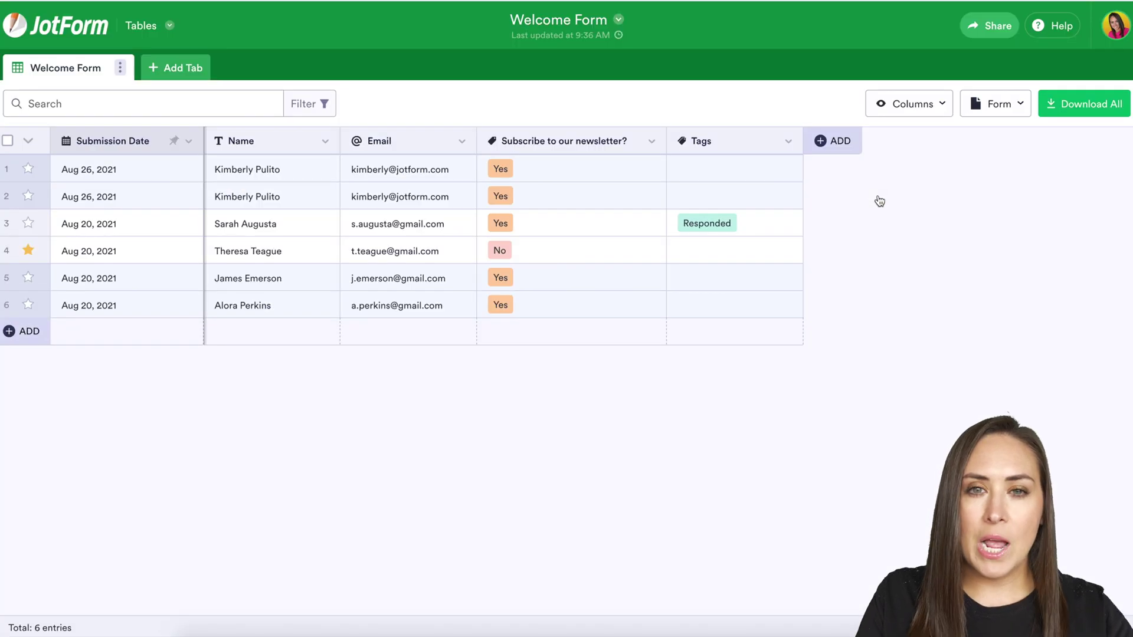
pyautogui.click(306, 110)
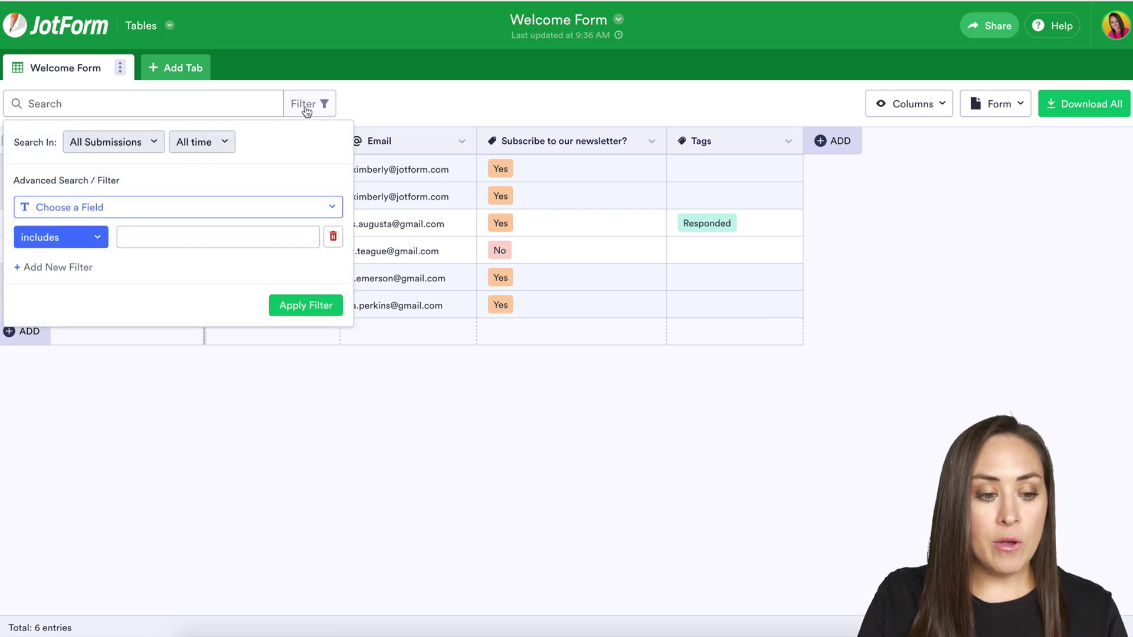
pyautogui.click(144, 145)
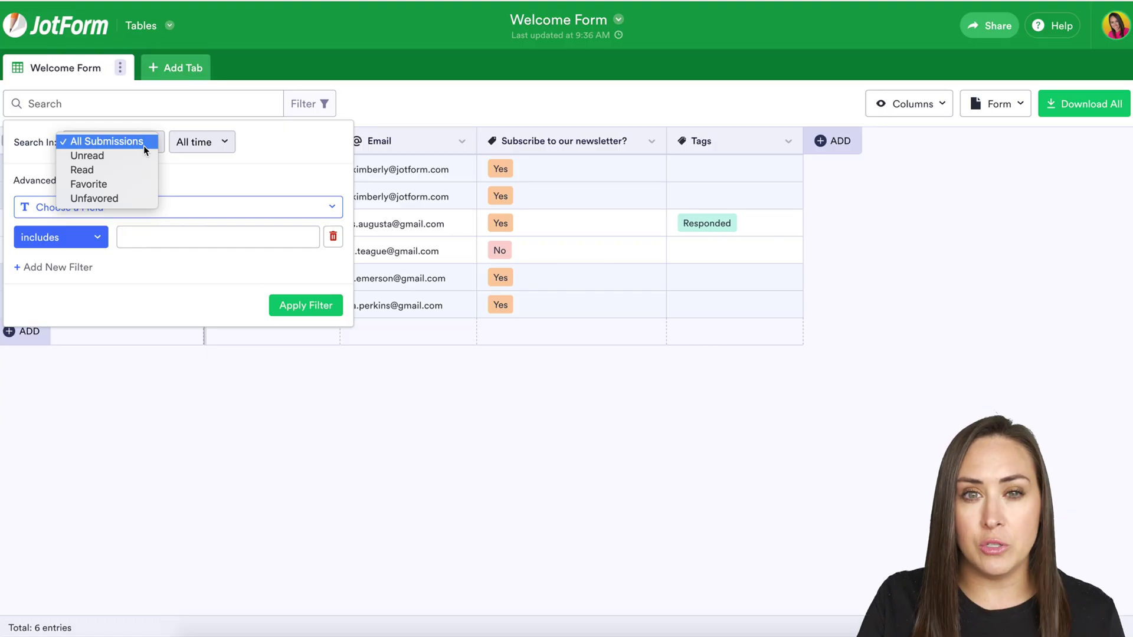
# Filter submissions by Submission Date to Aug 20–21, 2021, leaving 4 of 6 entries
pyautogui.click(211, 141)
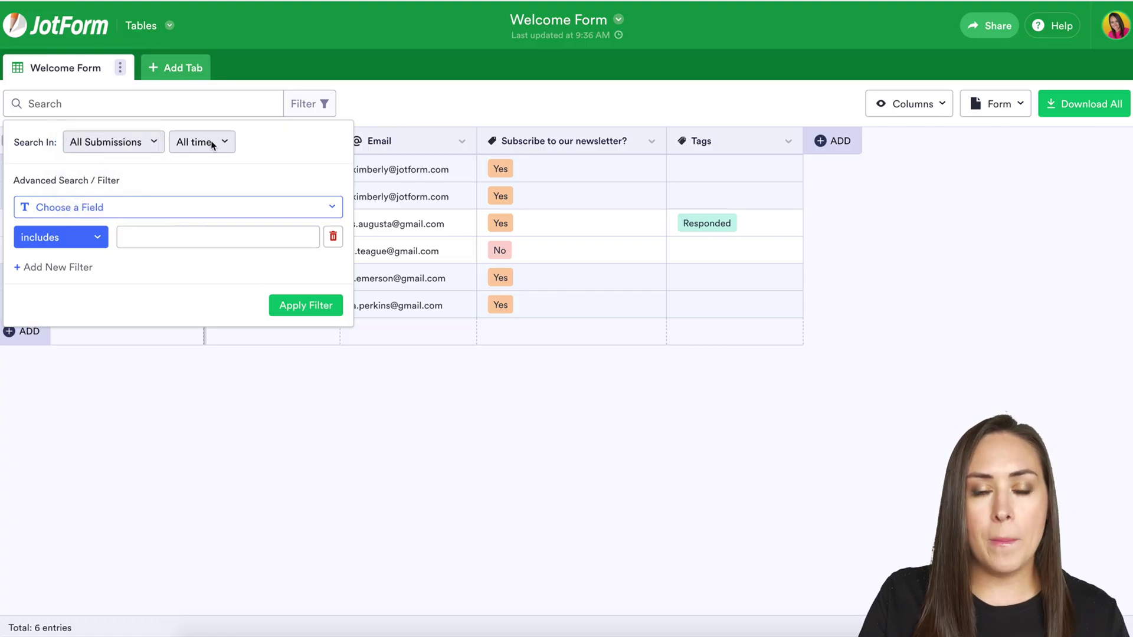
pyautogui.click(212, 144)
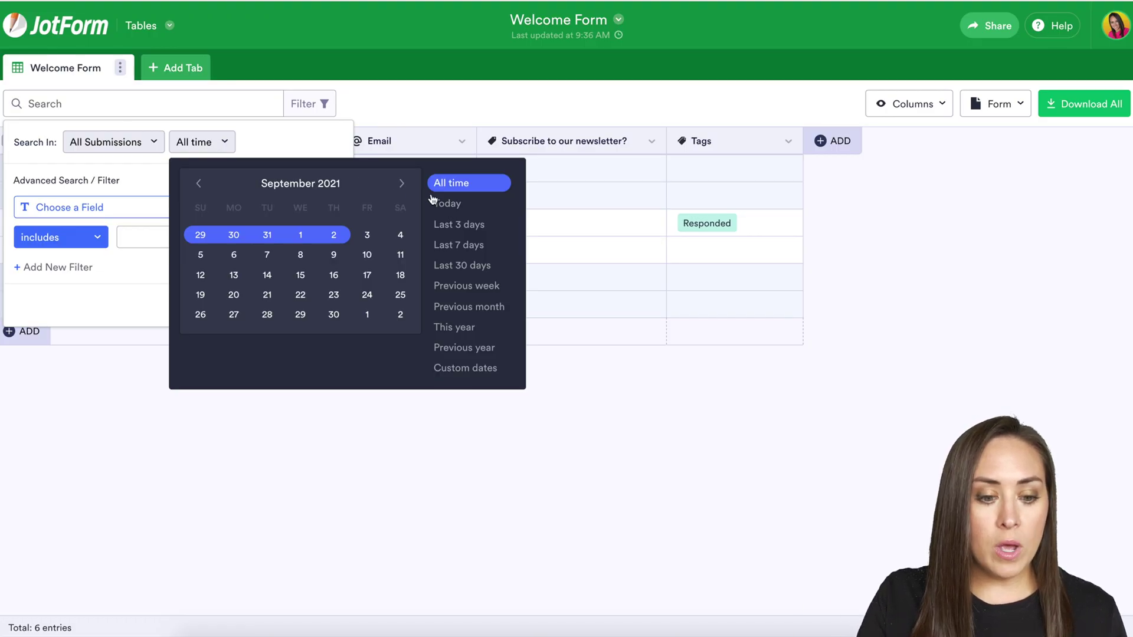
pyautogui.click(450, 206)
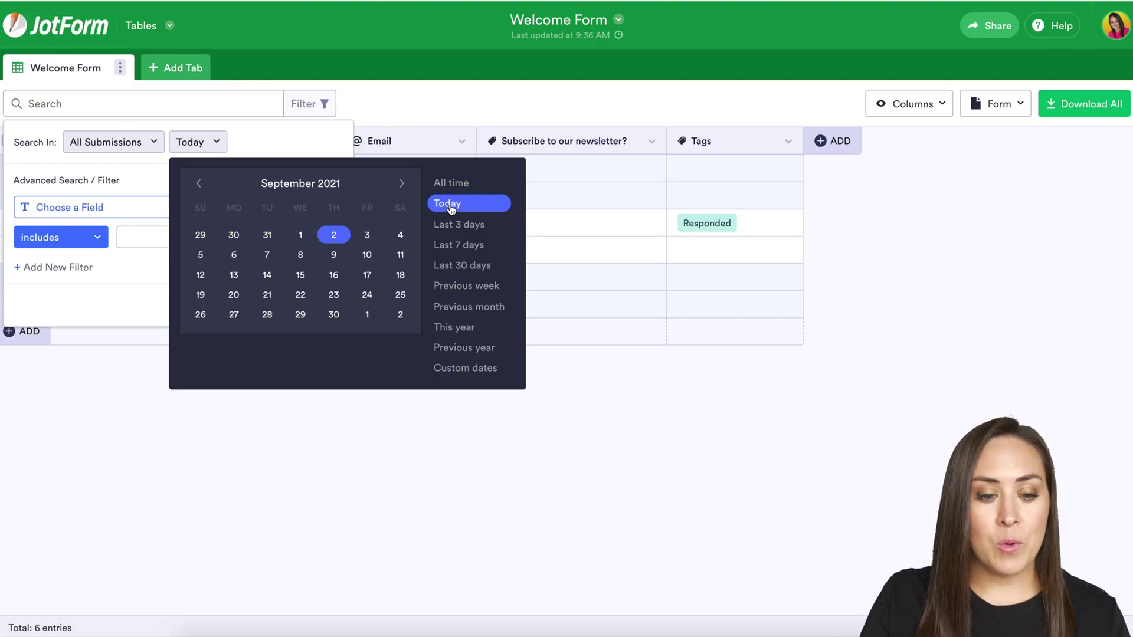
pyautogui.click(451, 224)
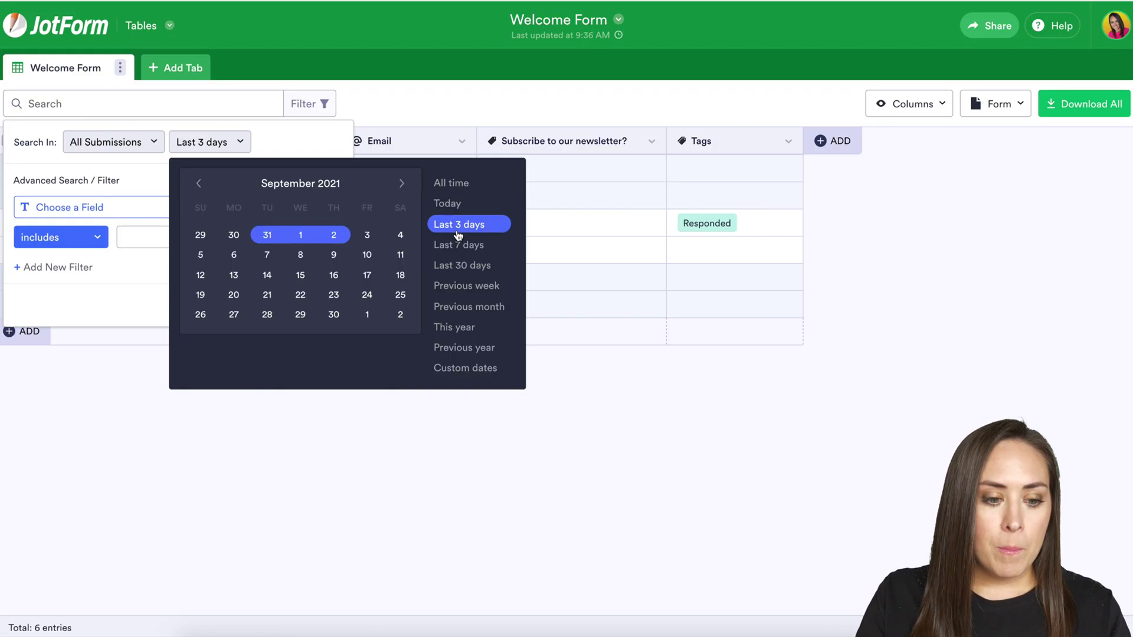
pyautogui.click(200, 184)
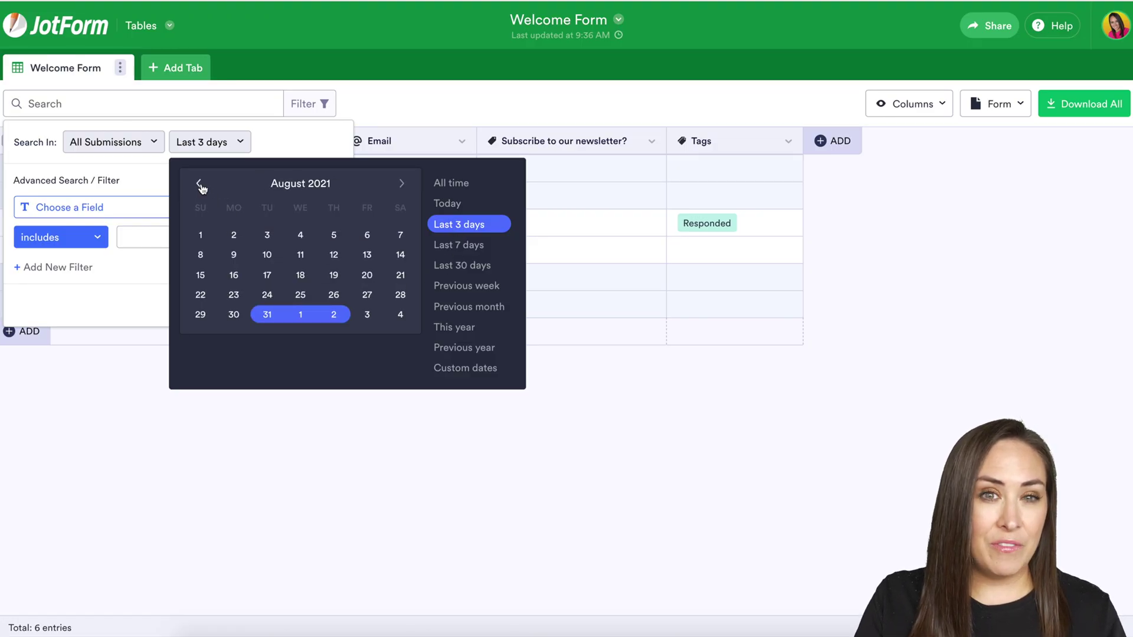
pyautogui.click(367, 276)
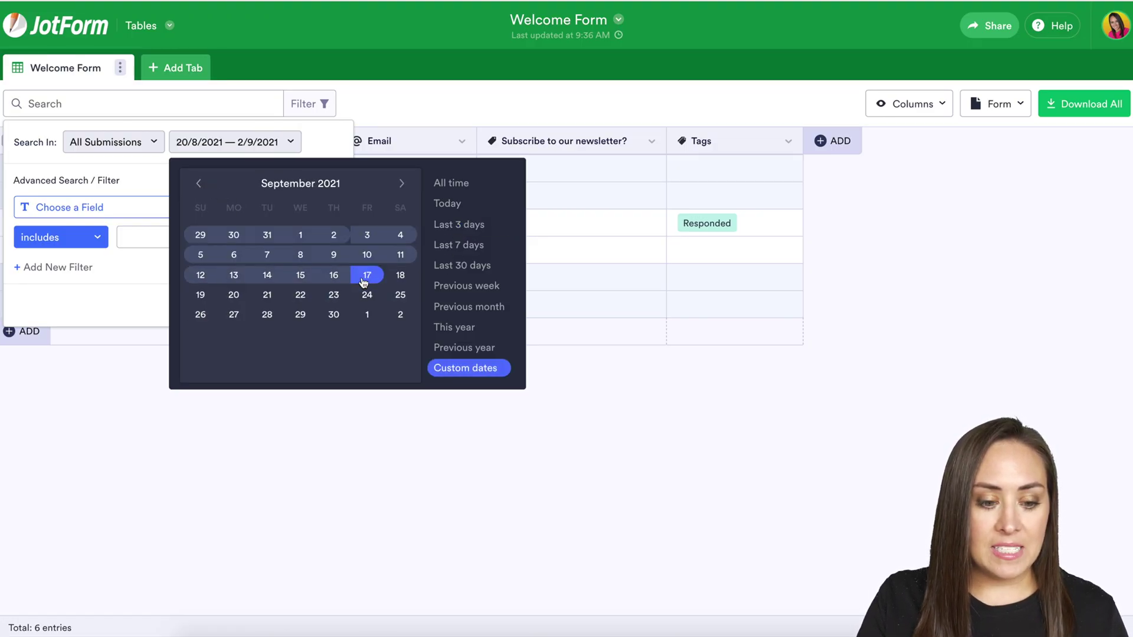
pyautogui.click(201, 185)
pyautogui.click(404, 280)
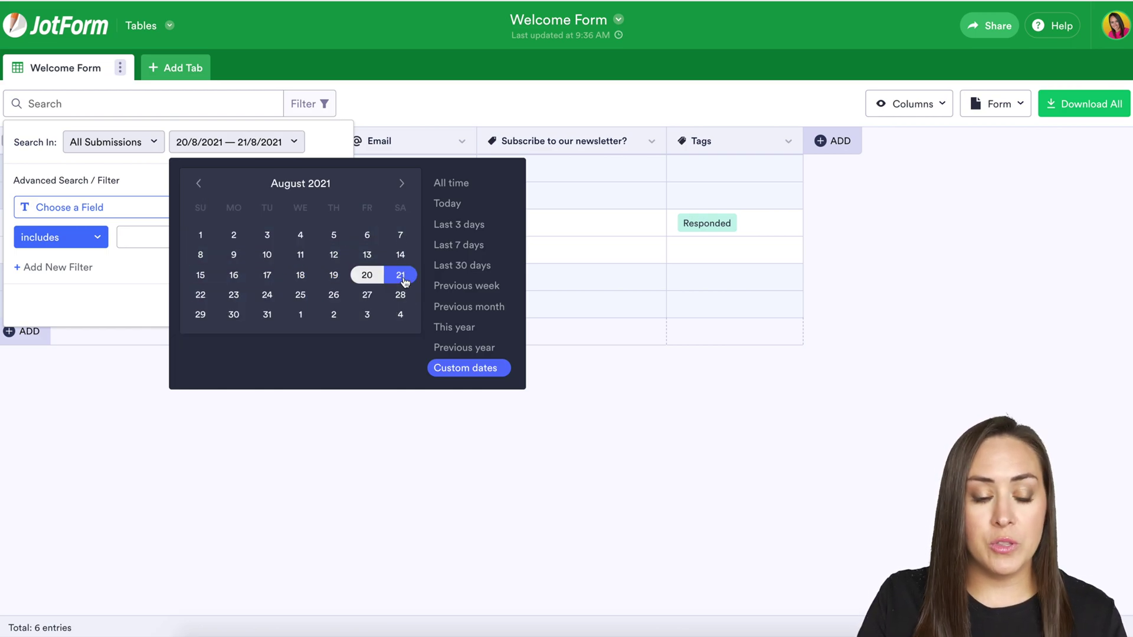
pyautogui.click(412, 455)
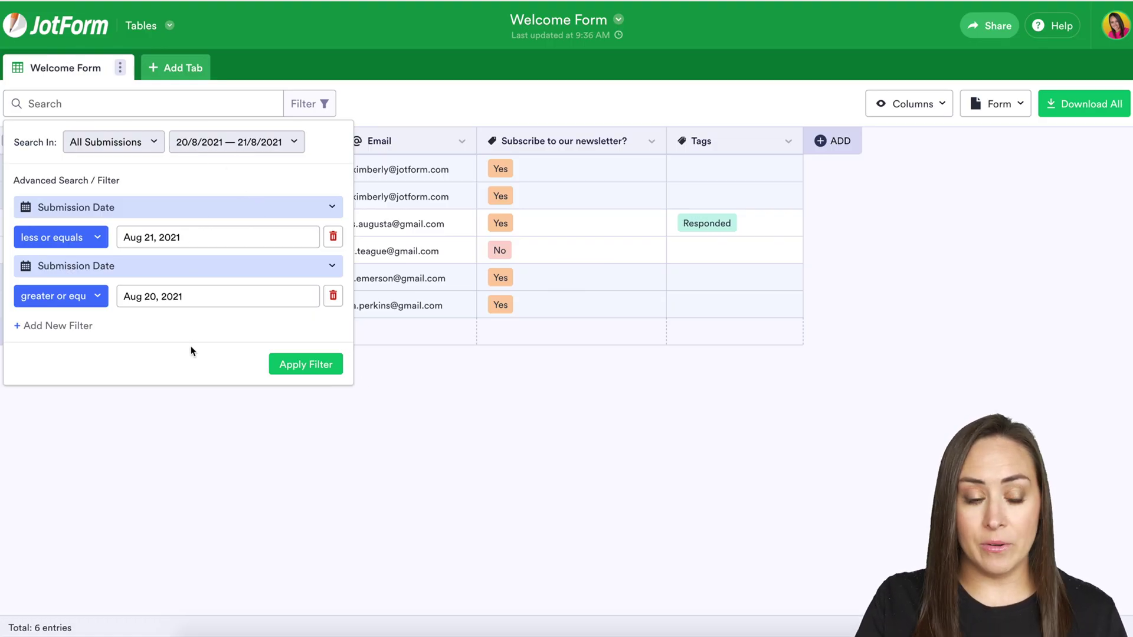
pyautogui.click(308, 366)
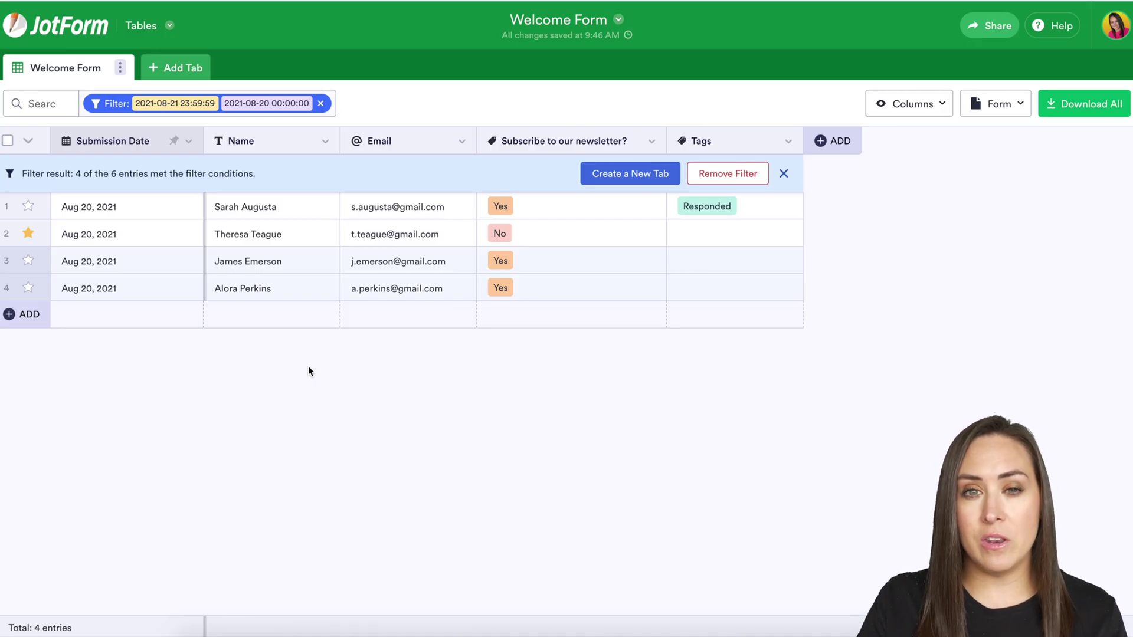
# Clear the date filter and add the condition 'Subscribe to our newsletter?' includes Yes
pyautogui.click(321, 104)
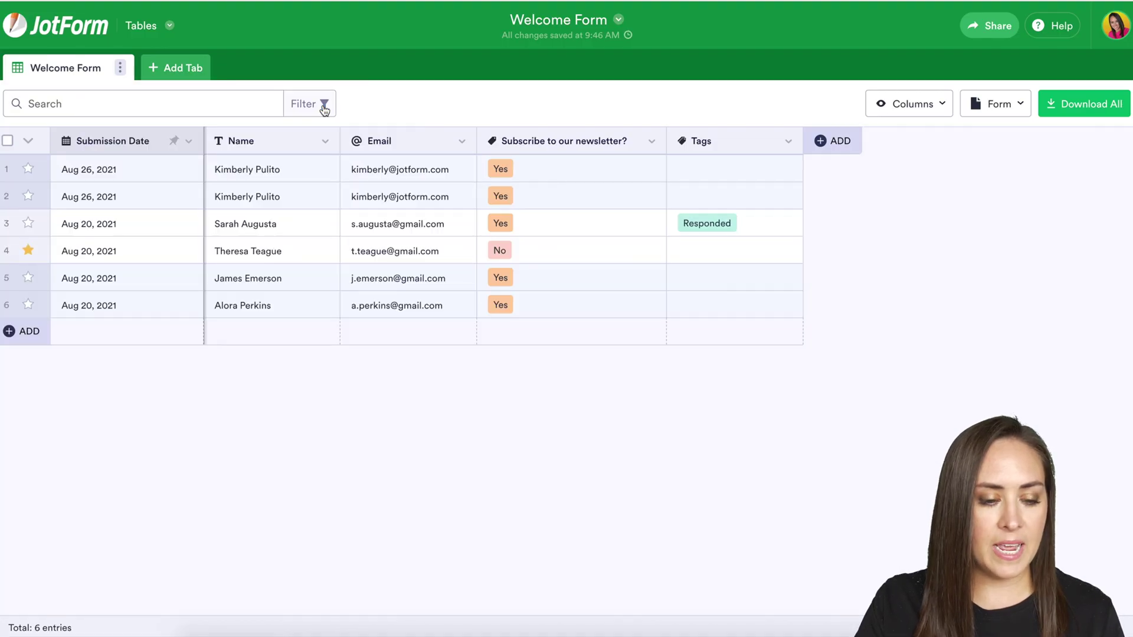
pyautogui.click(318, 106)
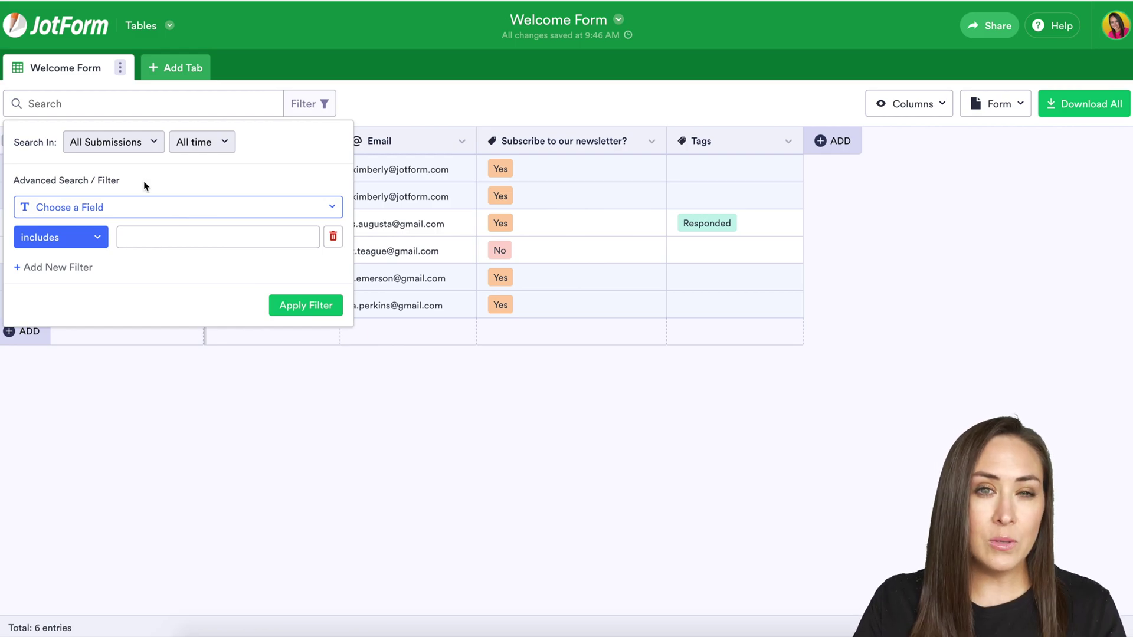
pyautogui.click(129, 208)
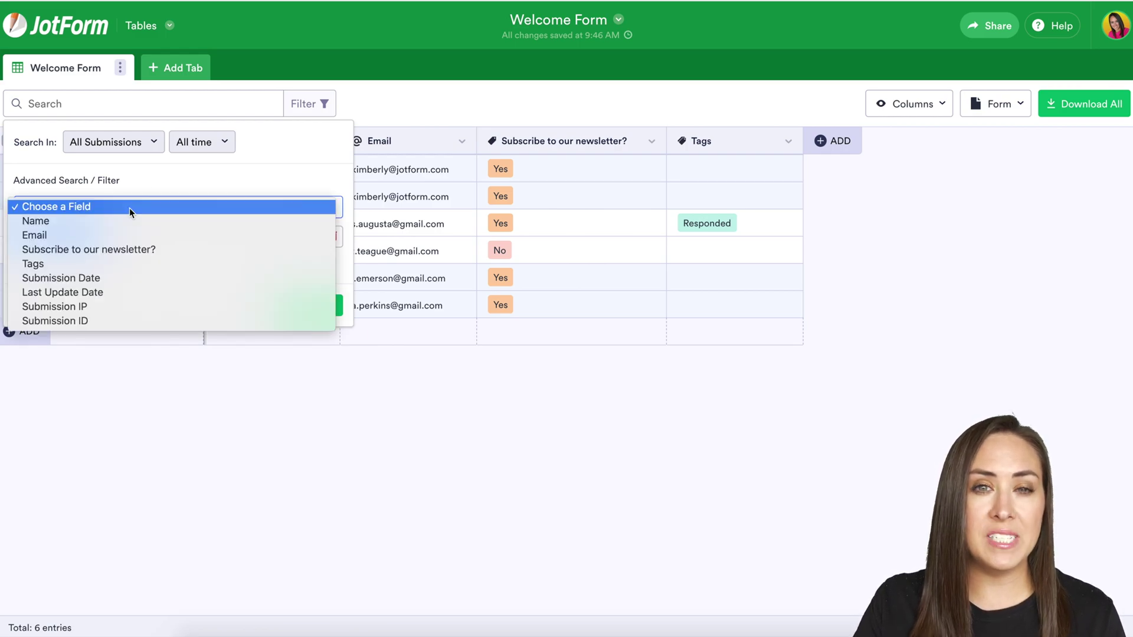
pyautogui.click(114, 253)
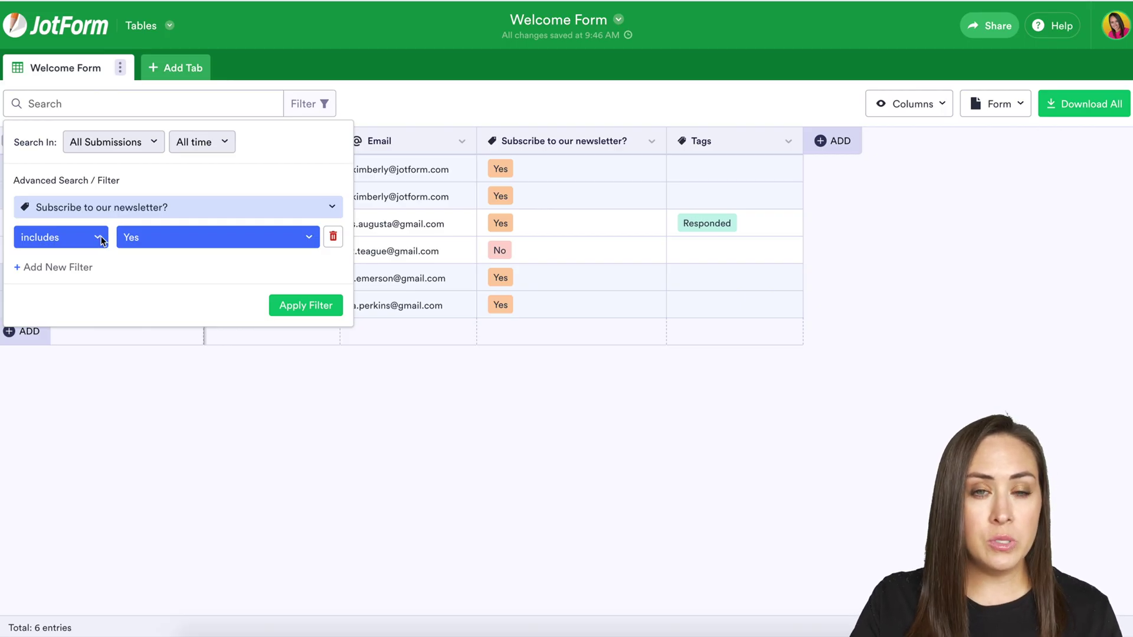
pyautogui.click(101, 241)
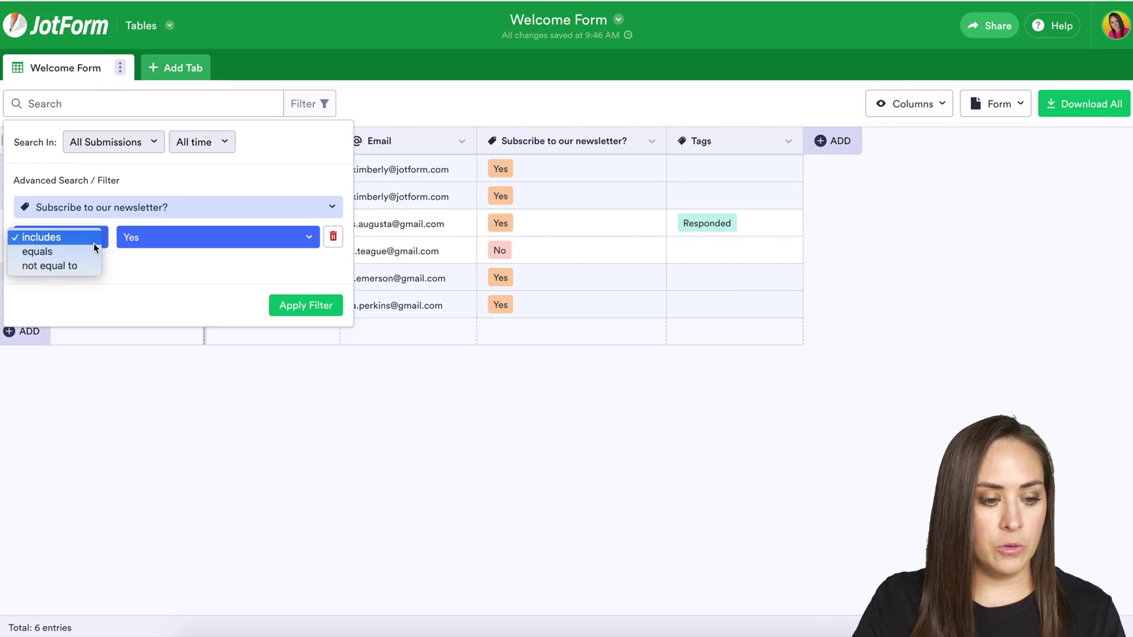
pyautogui.click(144, 234)
pyautogui.click(144, 234)
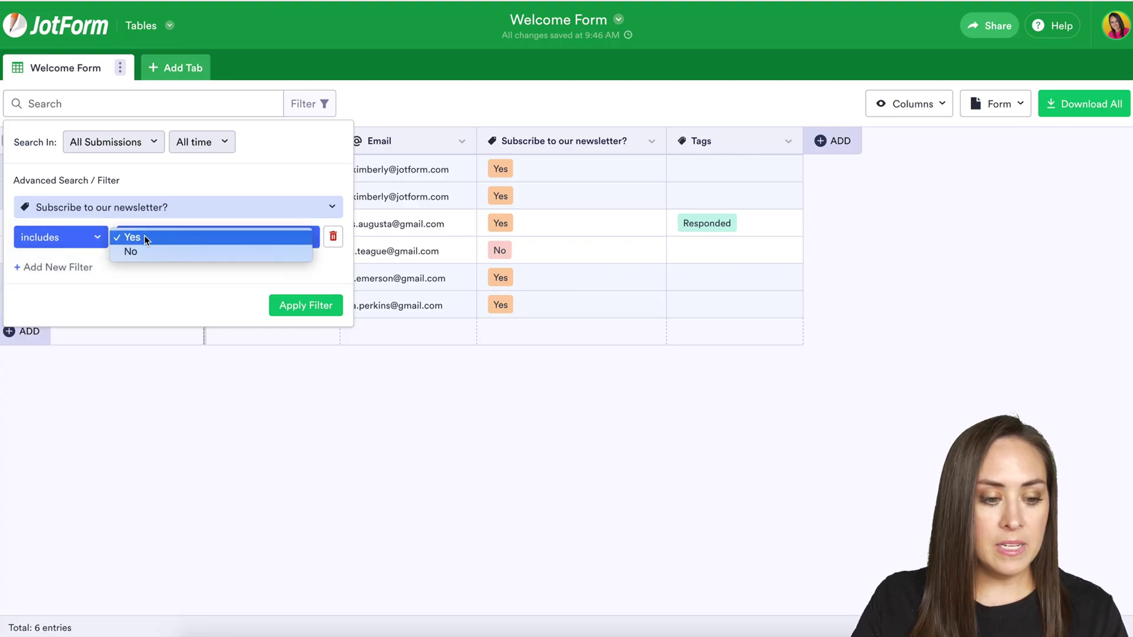
pyautogui.click(144, 235)
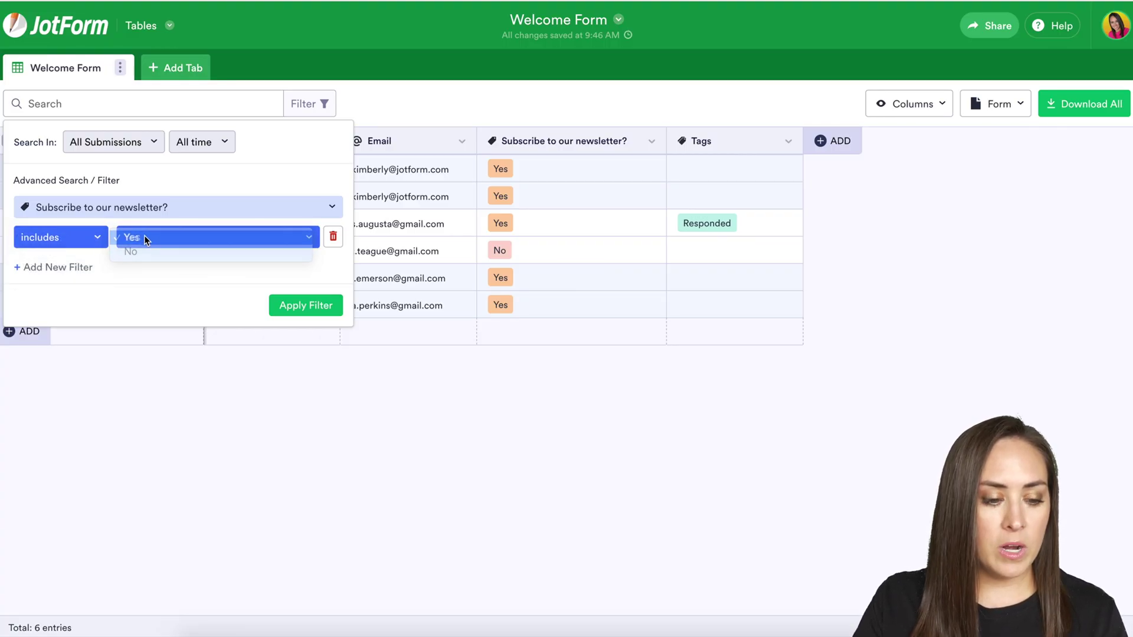
# Apply the newsletter Yes filter and save the 5 matches as a new 'Subscribers' tab
pyautogui.click(299, 305)
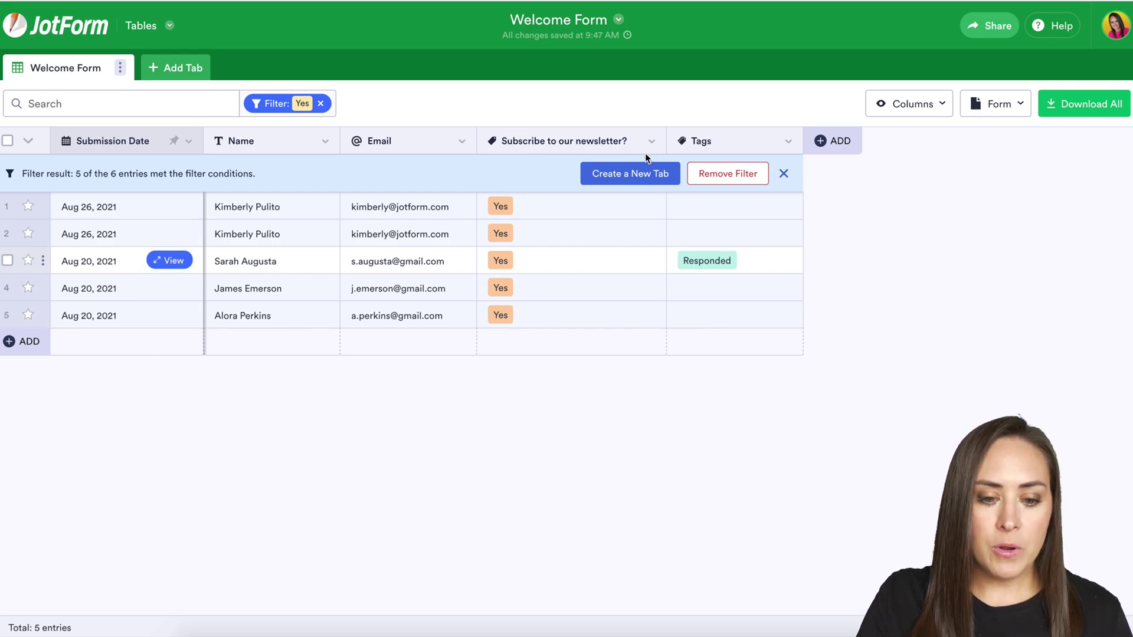
pyautogui.click(621, 175)
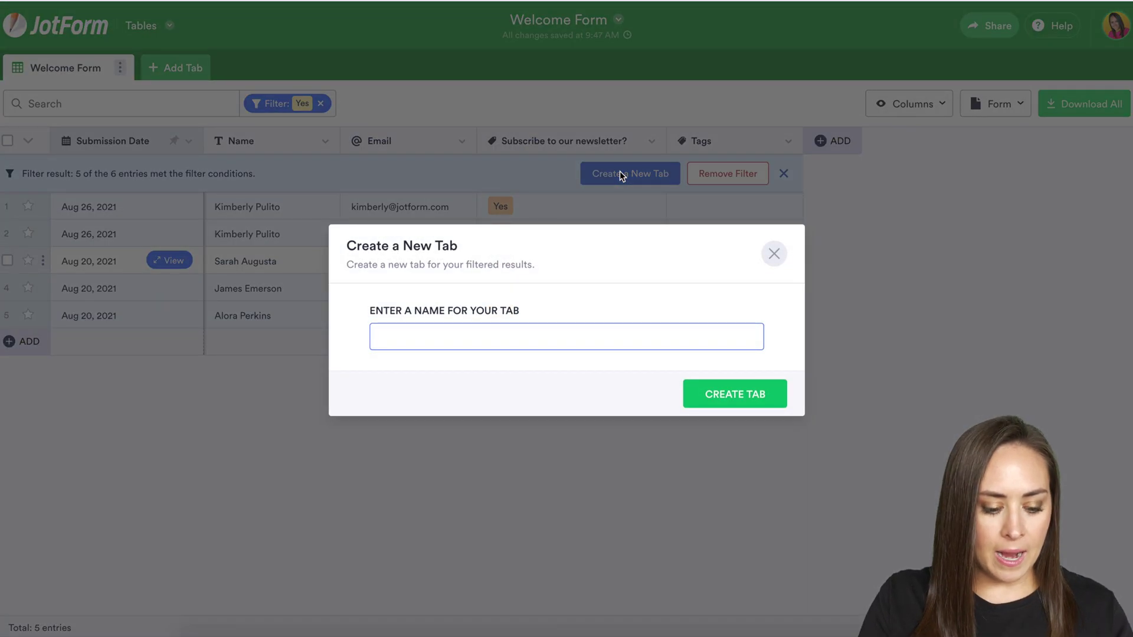
pyautogui.write('Subscribers')
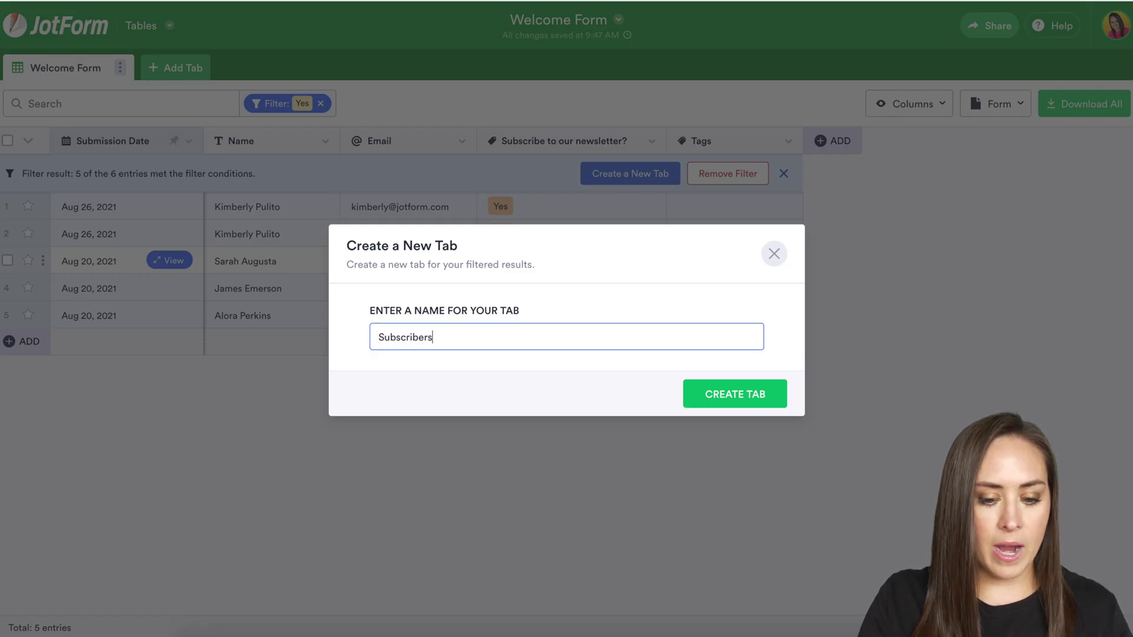
pyautogui.click(741, 403)
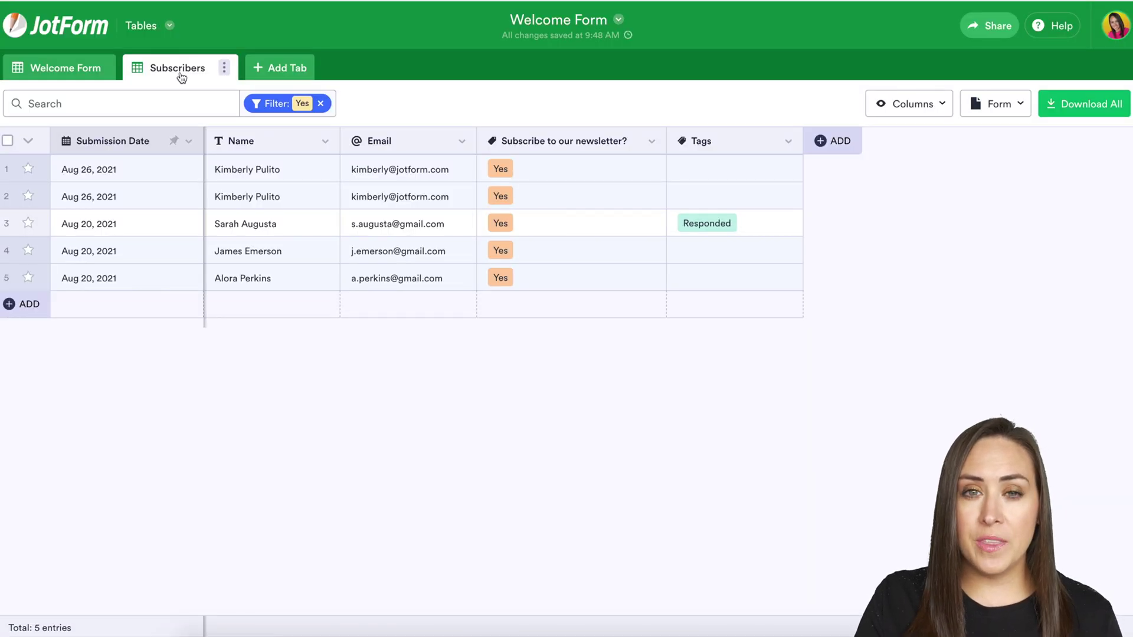
# On the Welcome Form tab, replace the newsletter filter with a Tags includes Responded condition
pyautogui.click(81, 76)
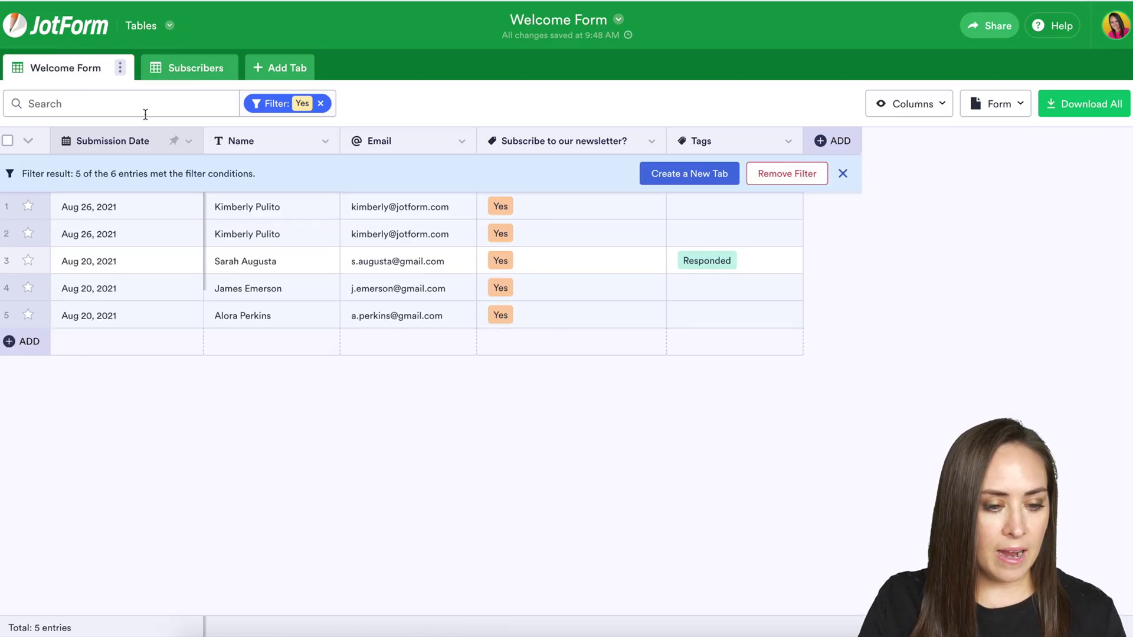
pyautogui.click(321, 105)
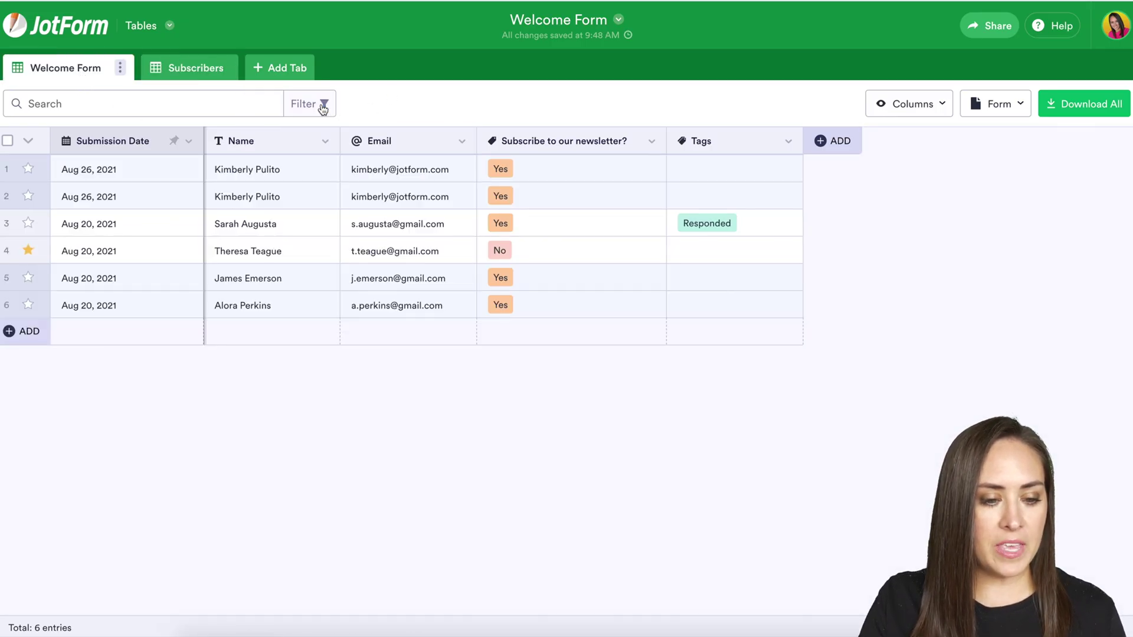
pyautogui.click(303, 104)
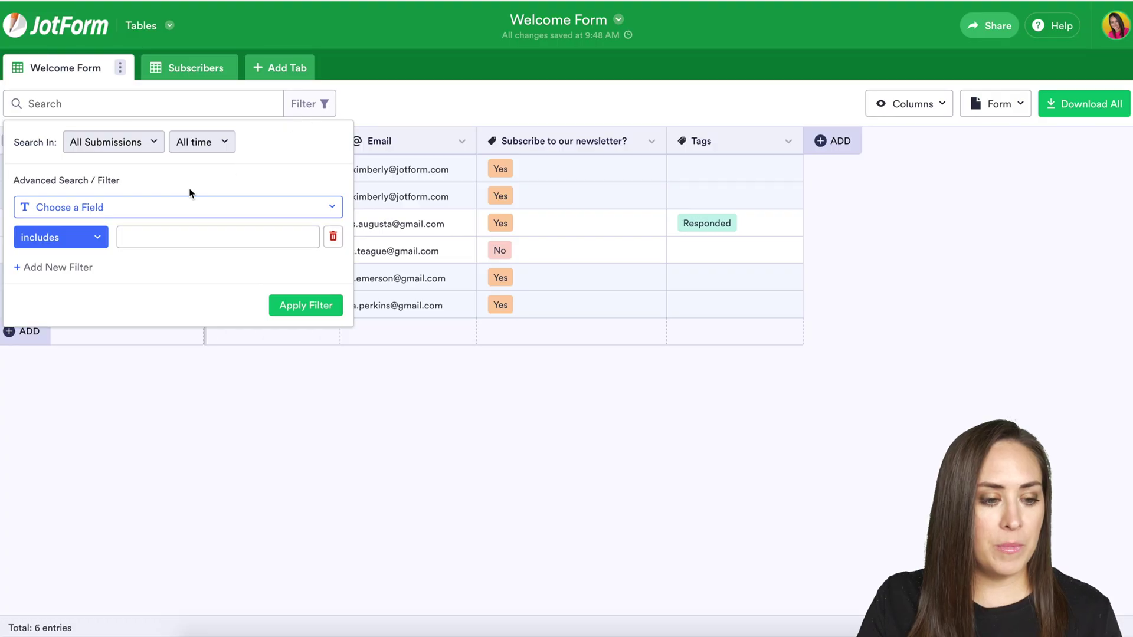
pyautogui.click(130, 216)
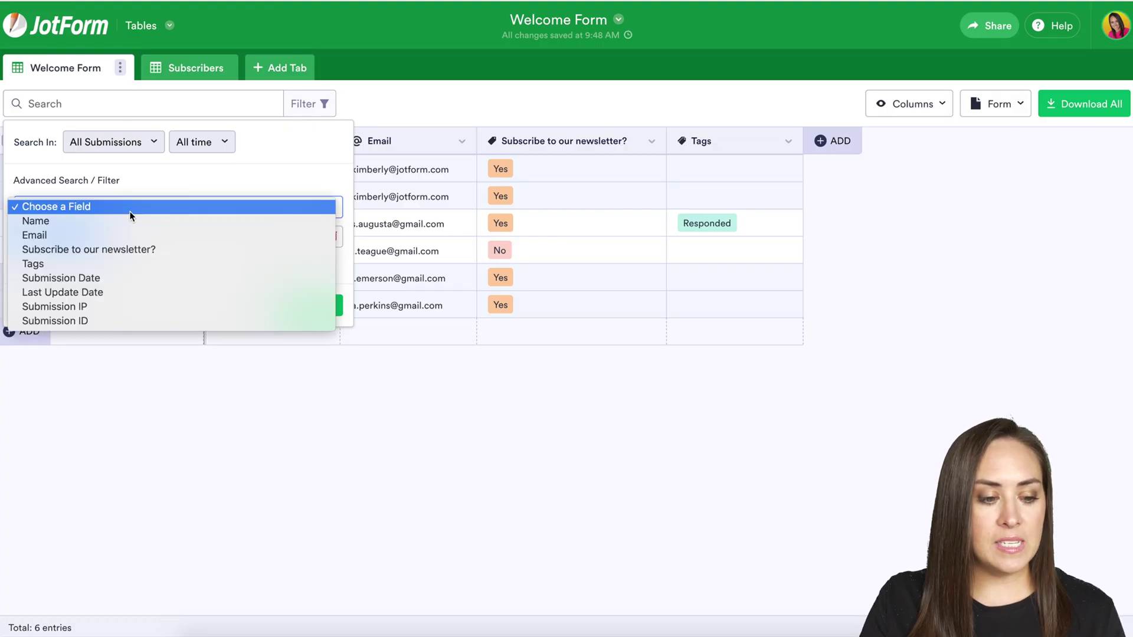
pyautogui.click(113, 265)
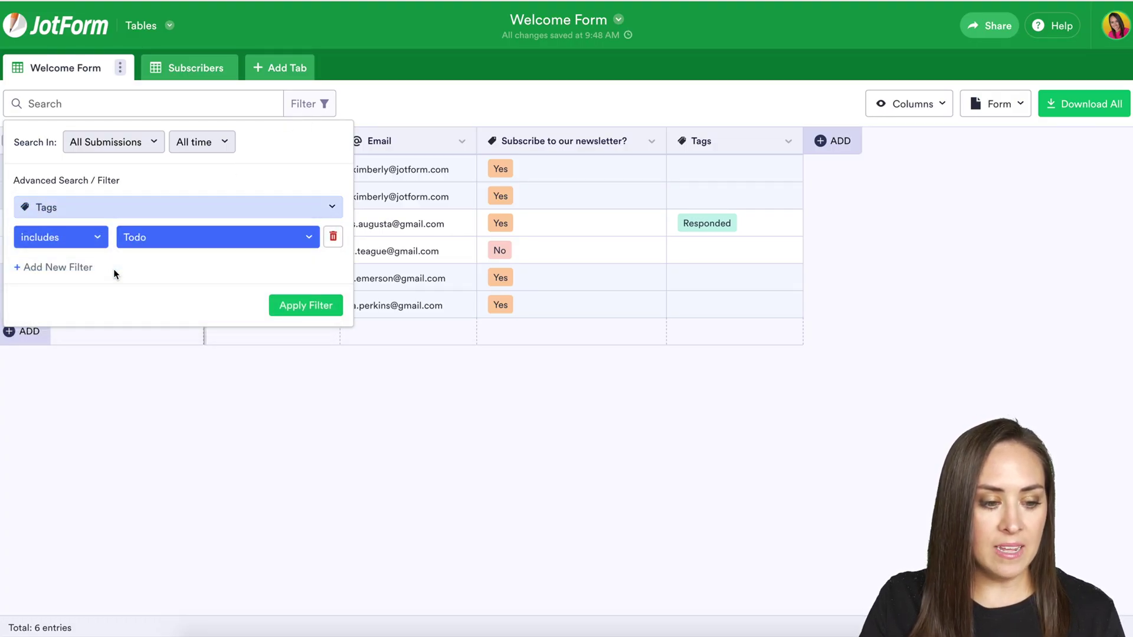
pyautogui.click(128, 239)
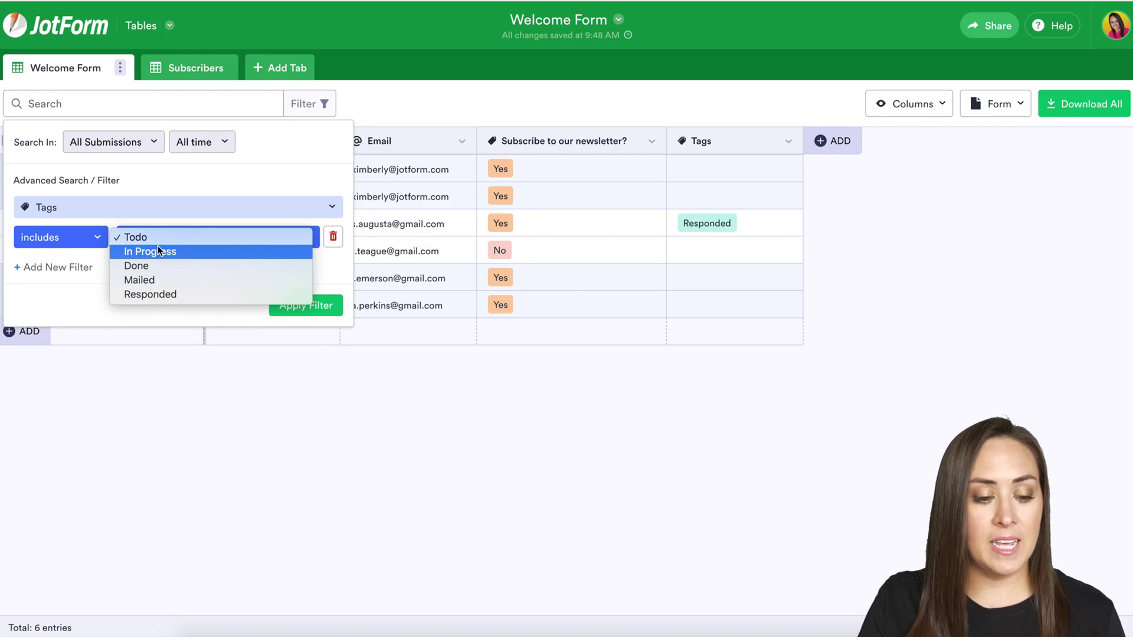
pyautogui.click(174, 295)
# Apply the Tags includes Responded filter to the Welcome Form table
pyautogui.click(289, 308)
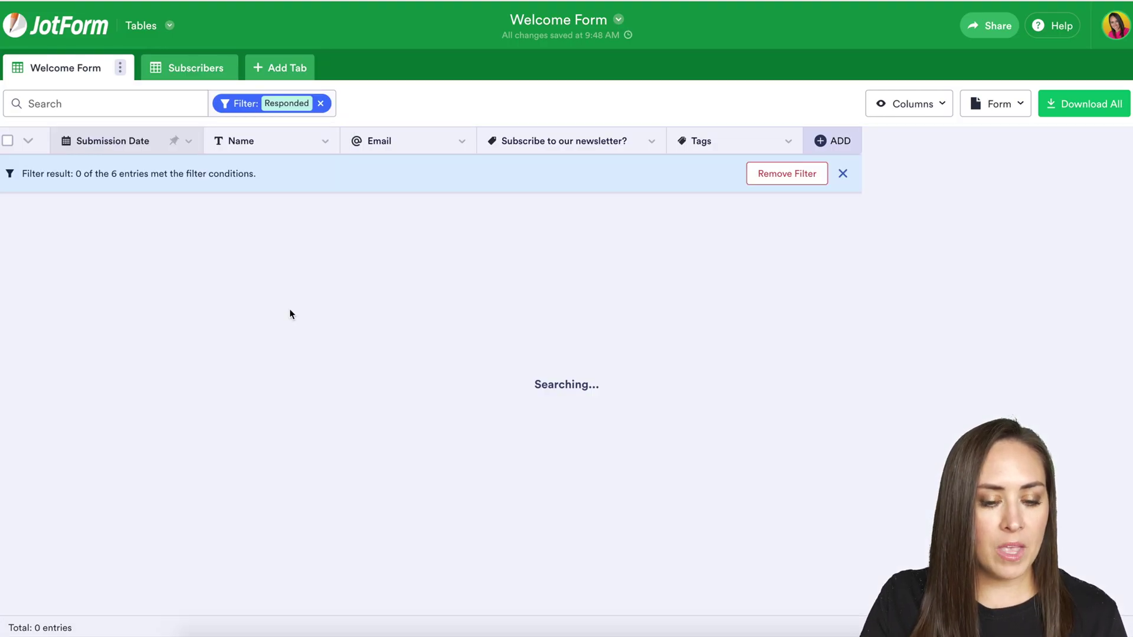